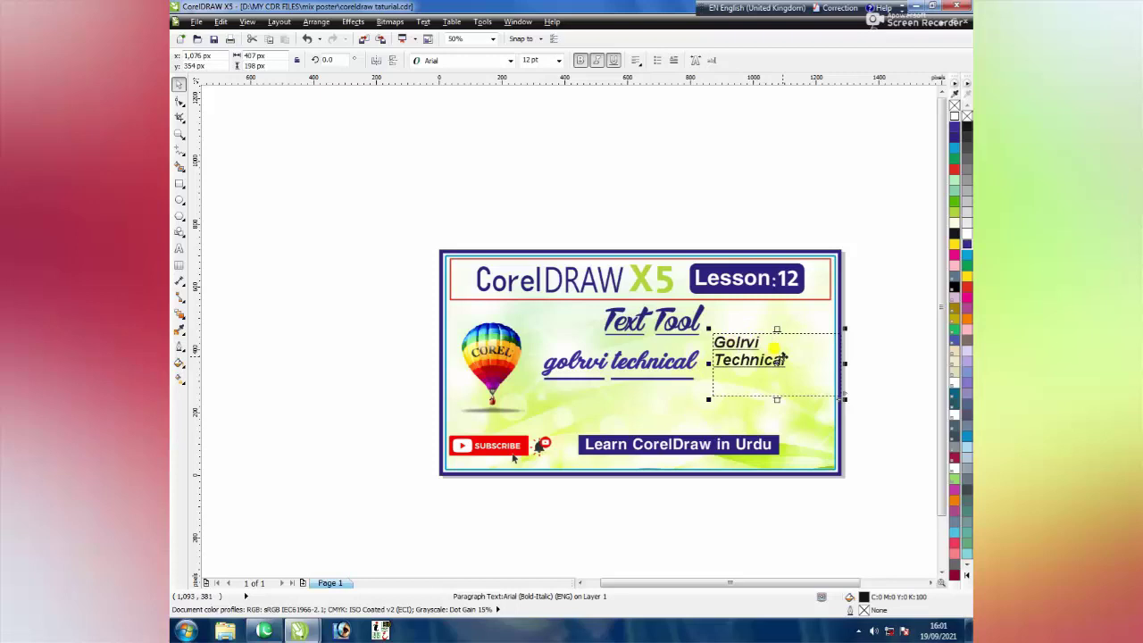
left_click(638, 60)
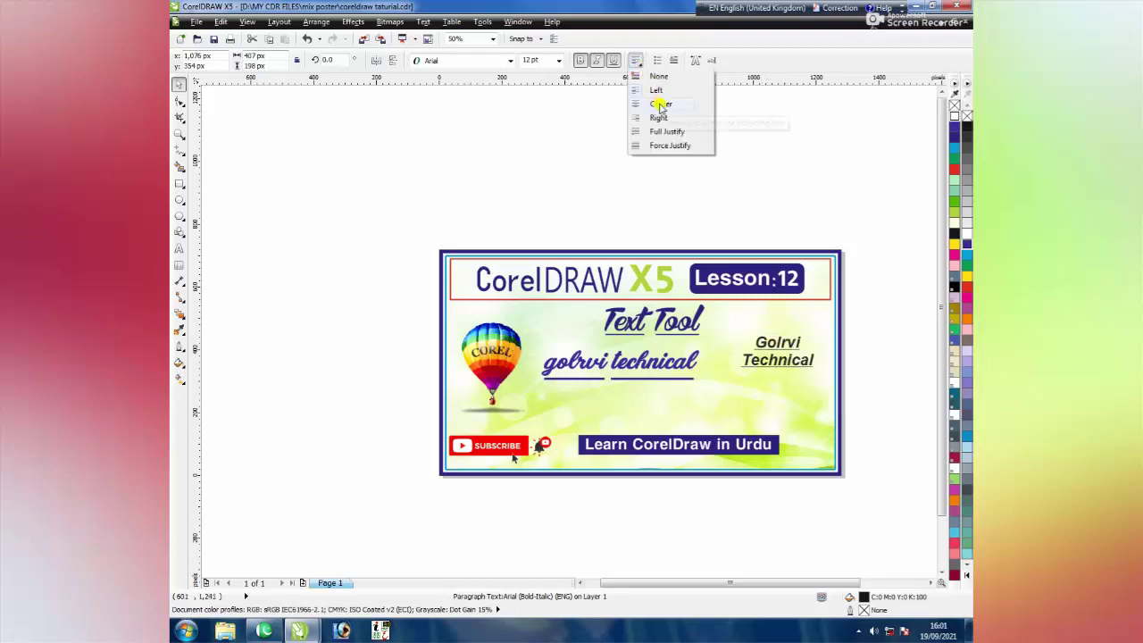
left_click(659, 103)
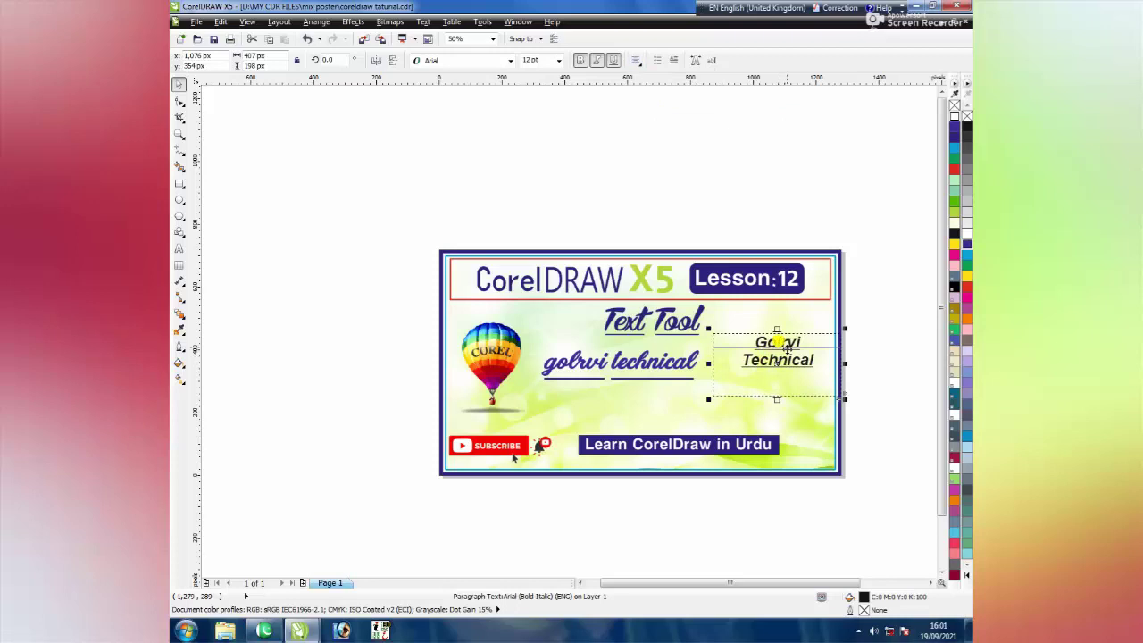
left_click(637, 60)
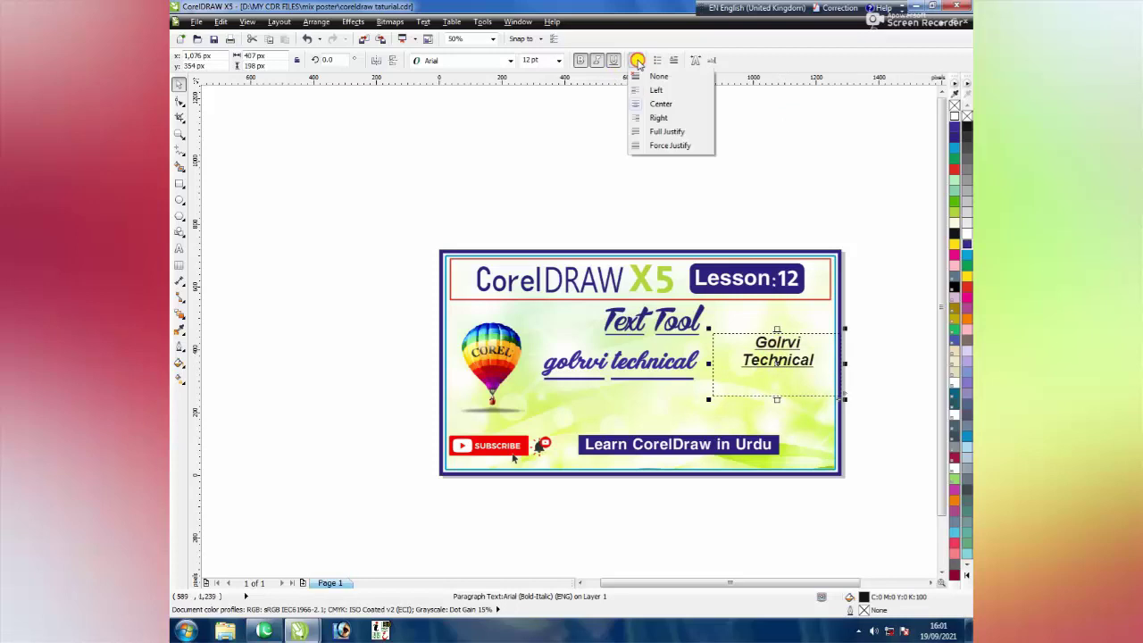
left_click(659, 118)
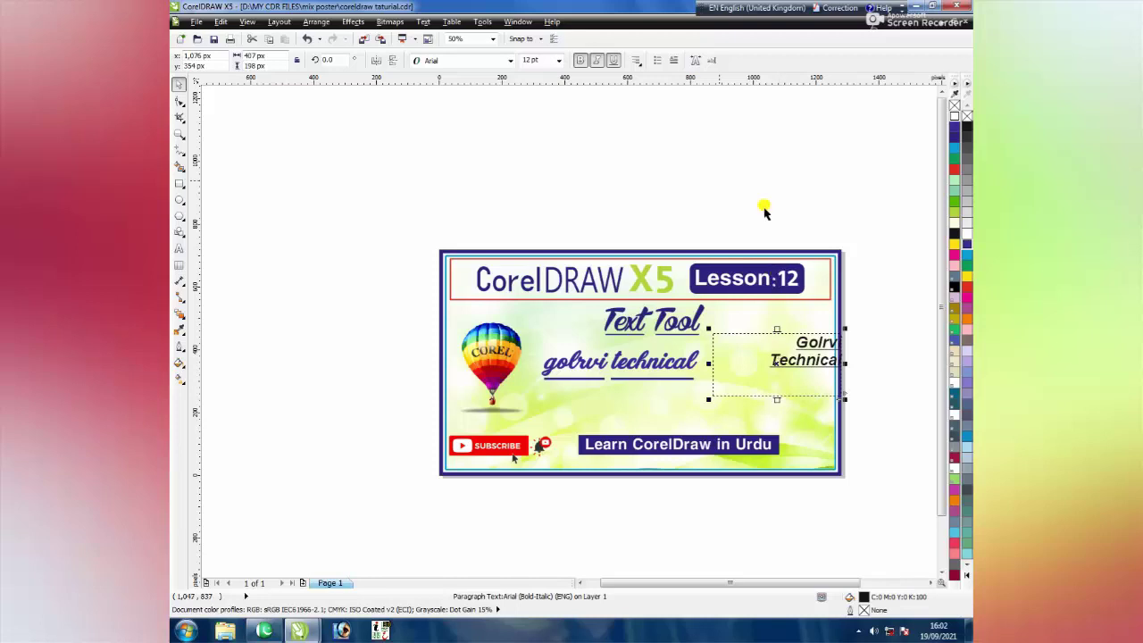
left_click(637, 60)
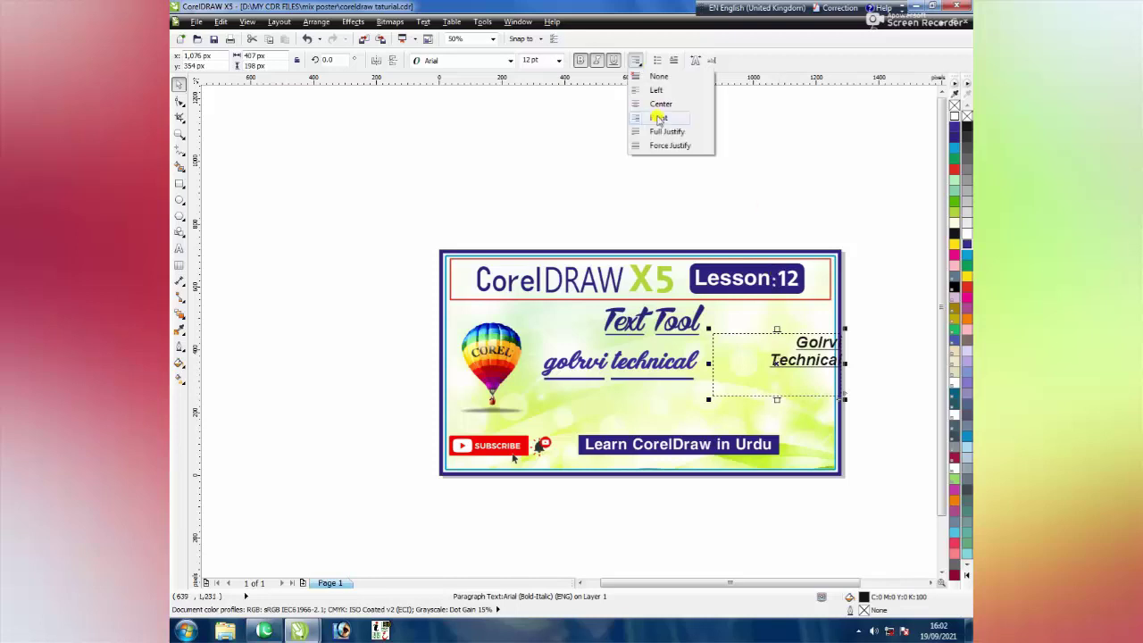
left_click(665, 132)
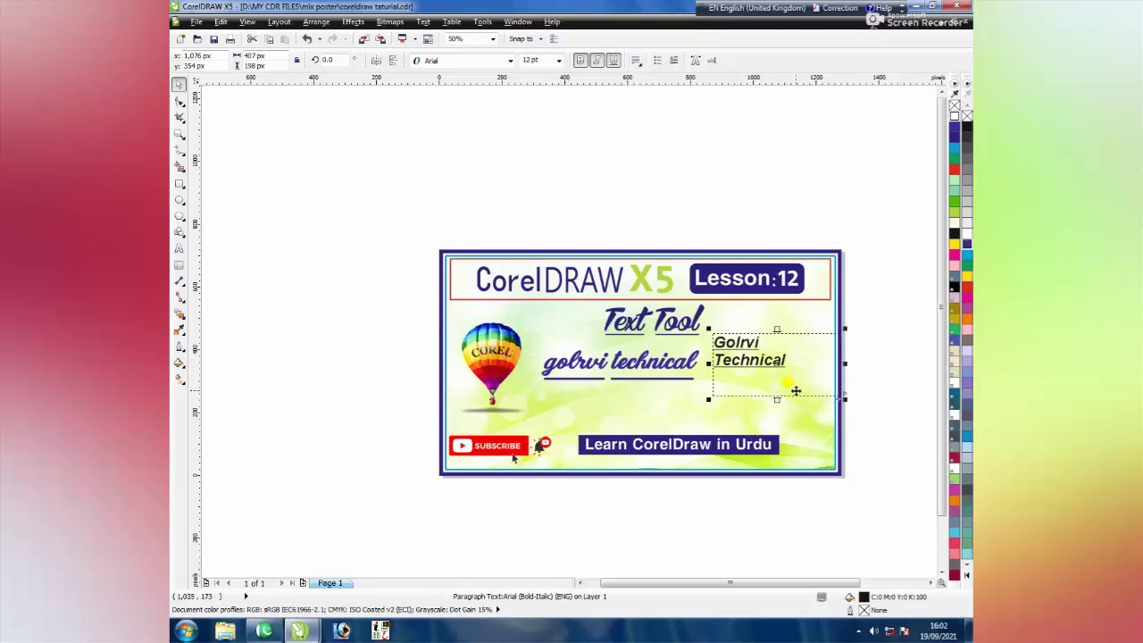
Delete the old paragraph text and type the person's full name as new Arial text above the poster
key("Delete")
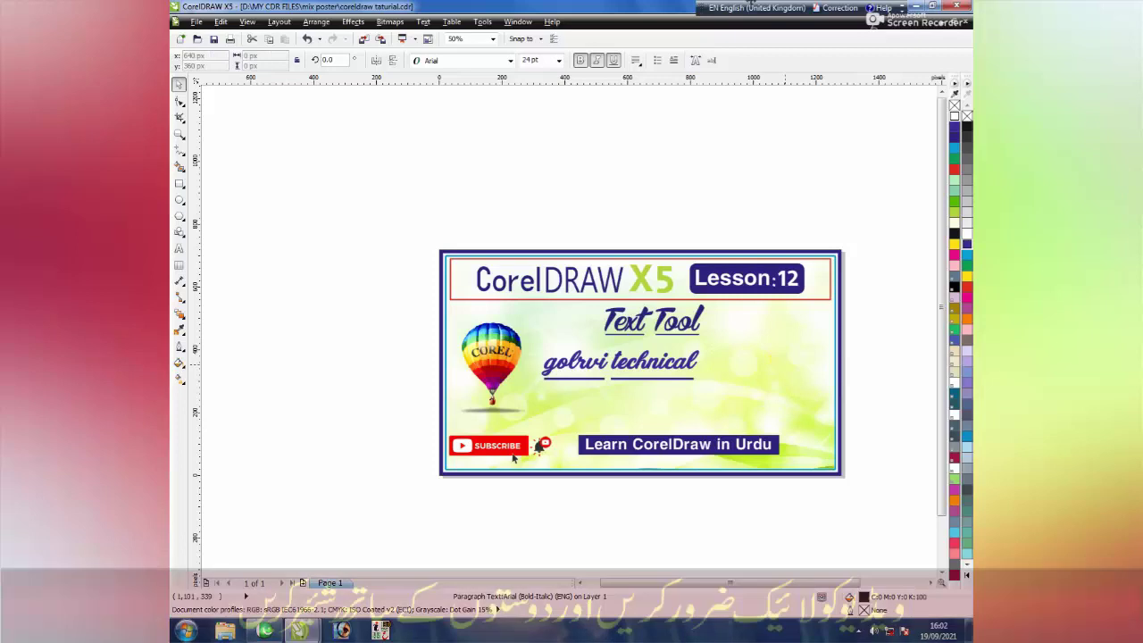
key("Escape")
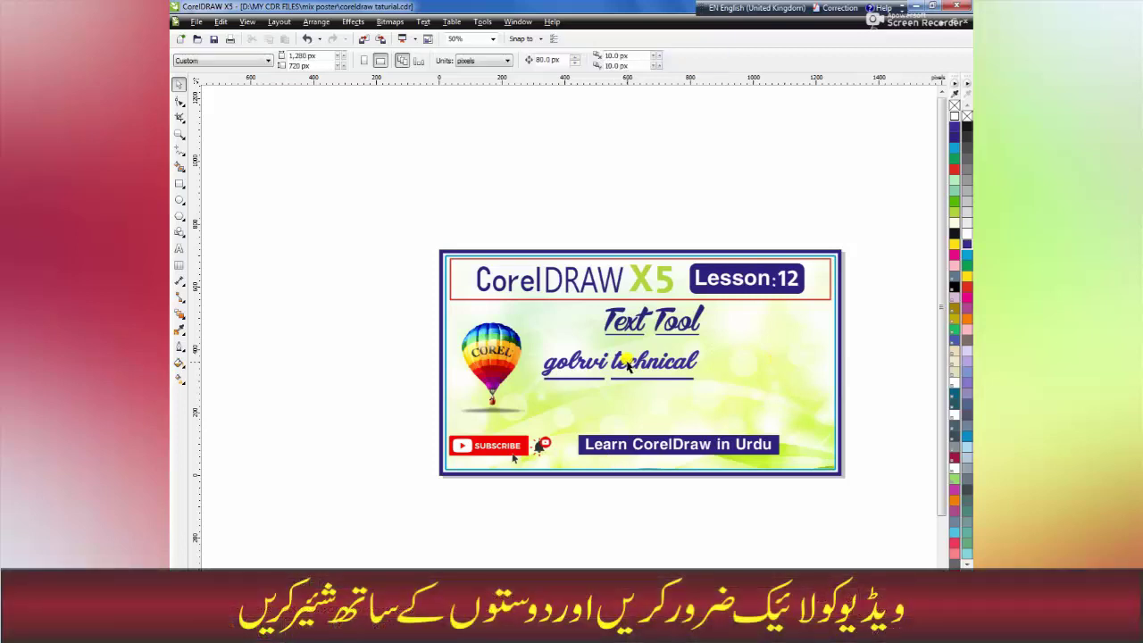
left_click(178, 250)
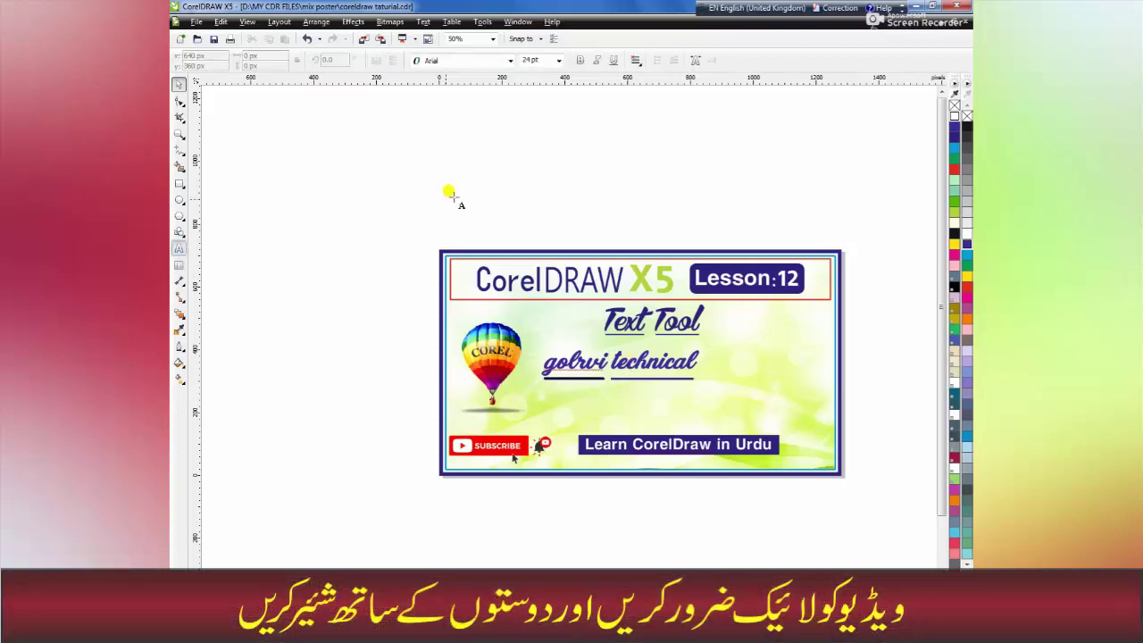
left_click(502, 188)
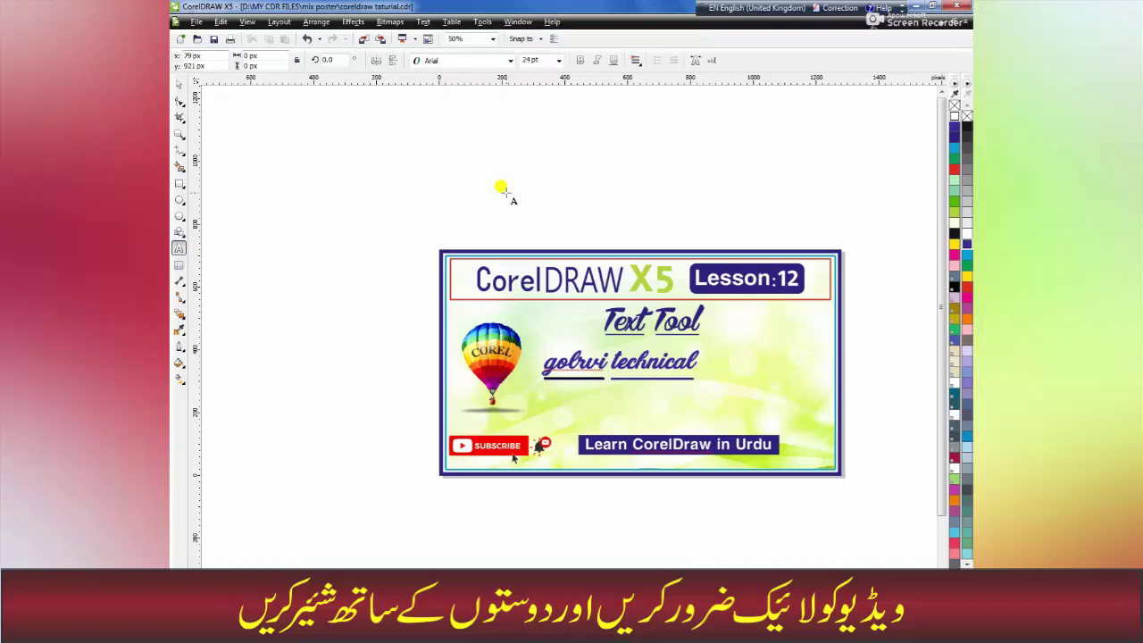
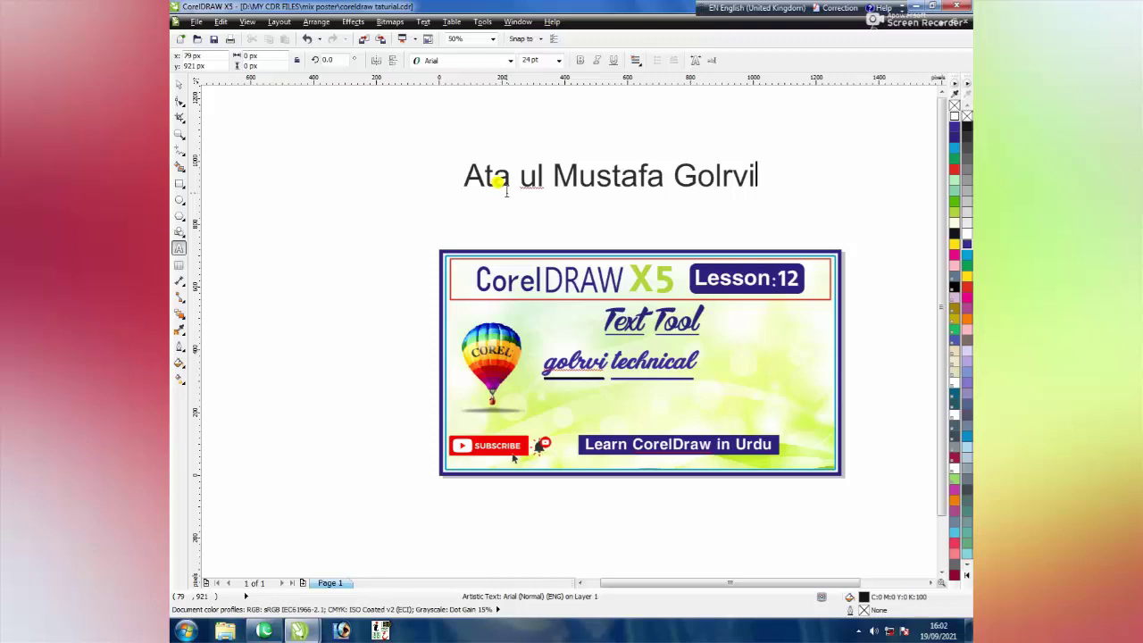
Move the name text slightly to the right and reselect it
left_click(179, 85)
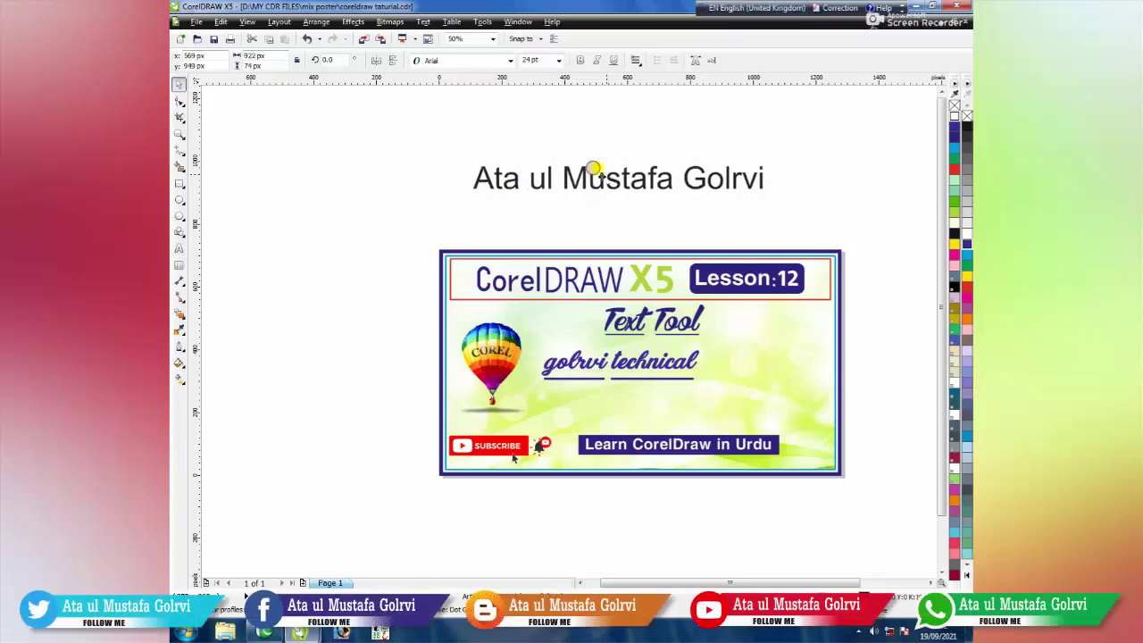
left_click_drag(594, 170, 634, 172)
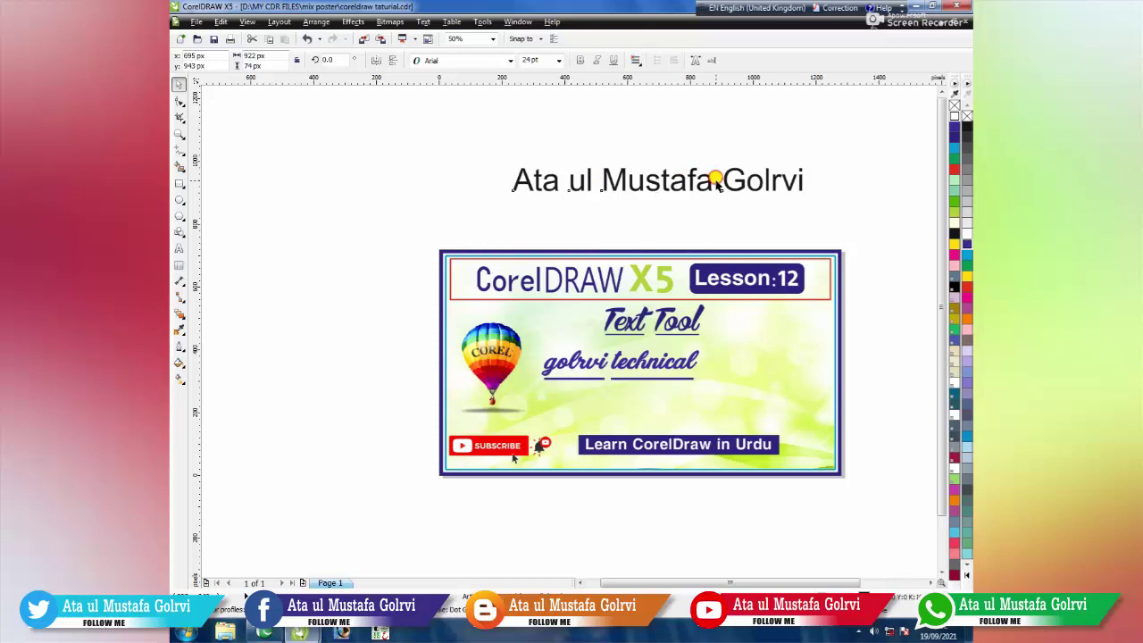
key("Escape")
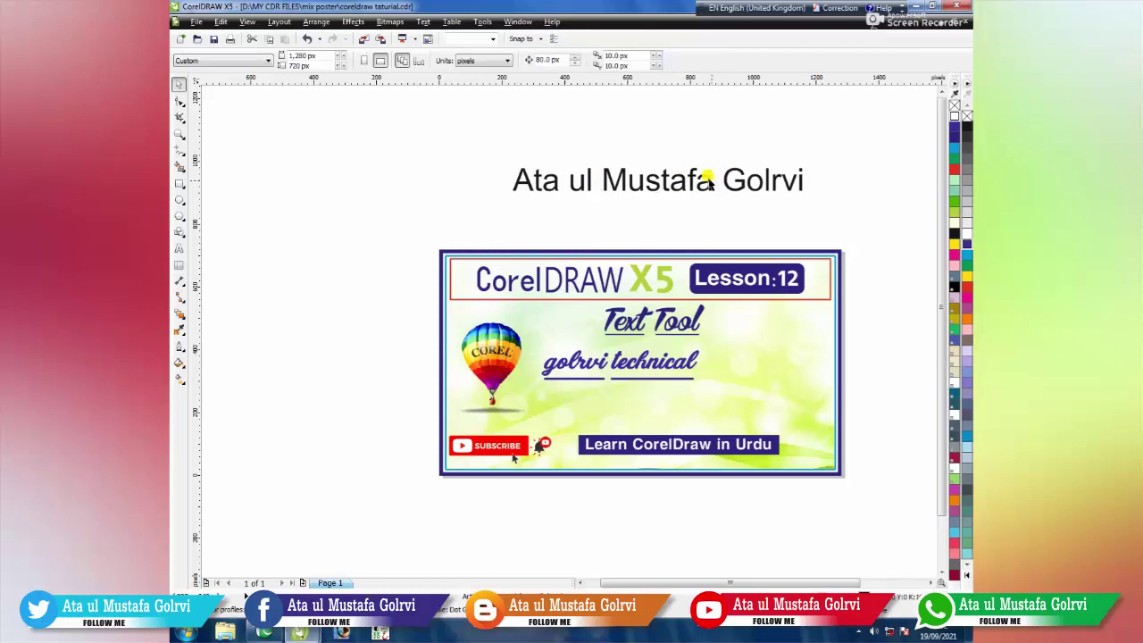
left_click(707, 178)
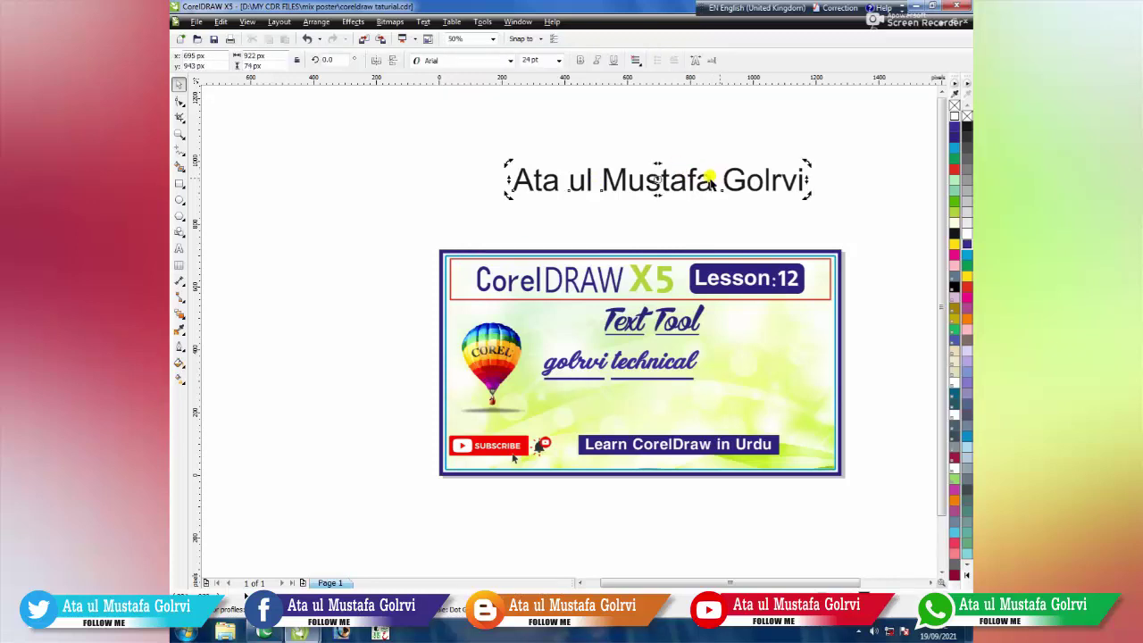
key("Escape")
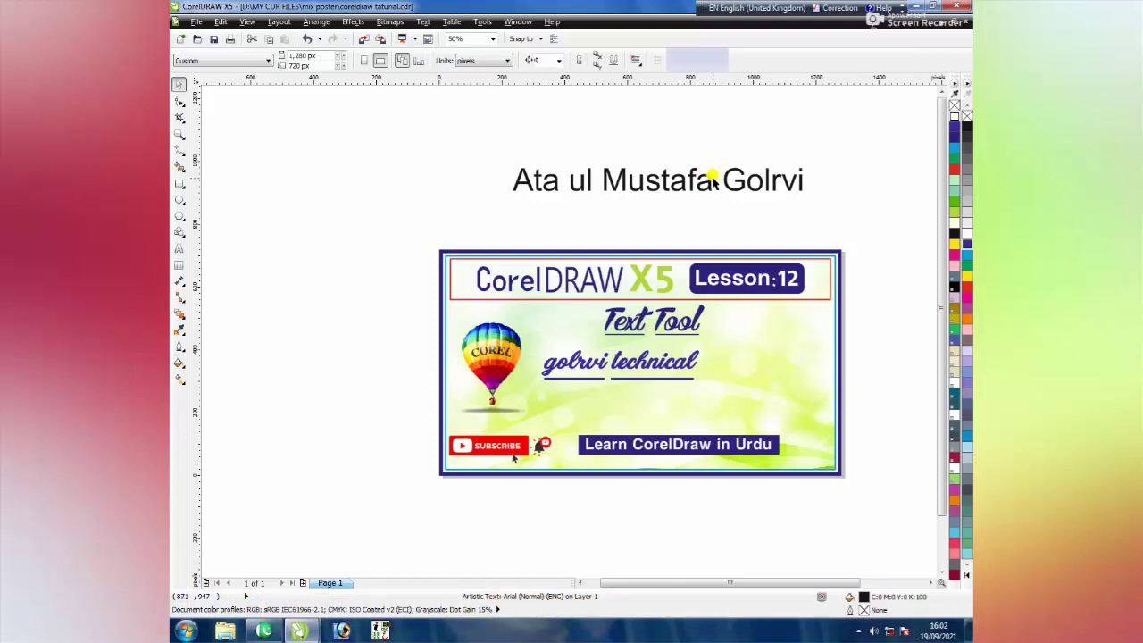
left_click(708, 176)
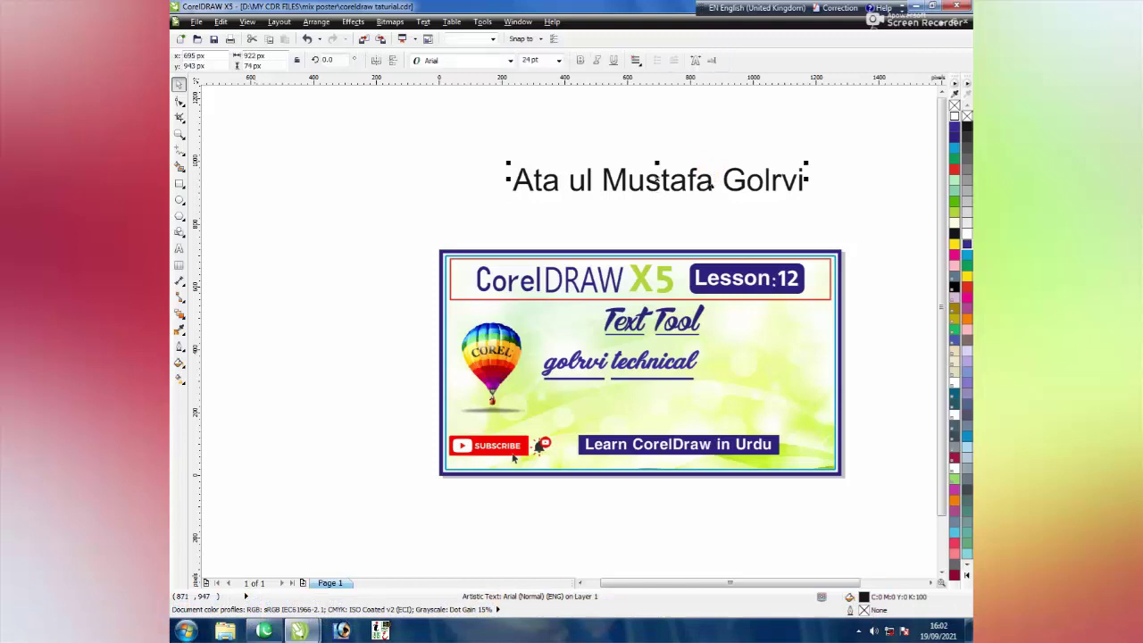
Break the name into two lines with the surname alone on the second, removing its leading space
left_click(179, 248)
left_click(692, 172)
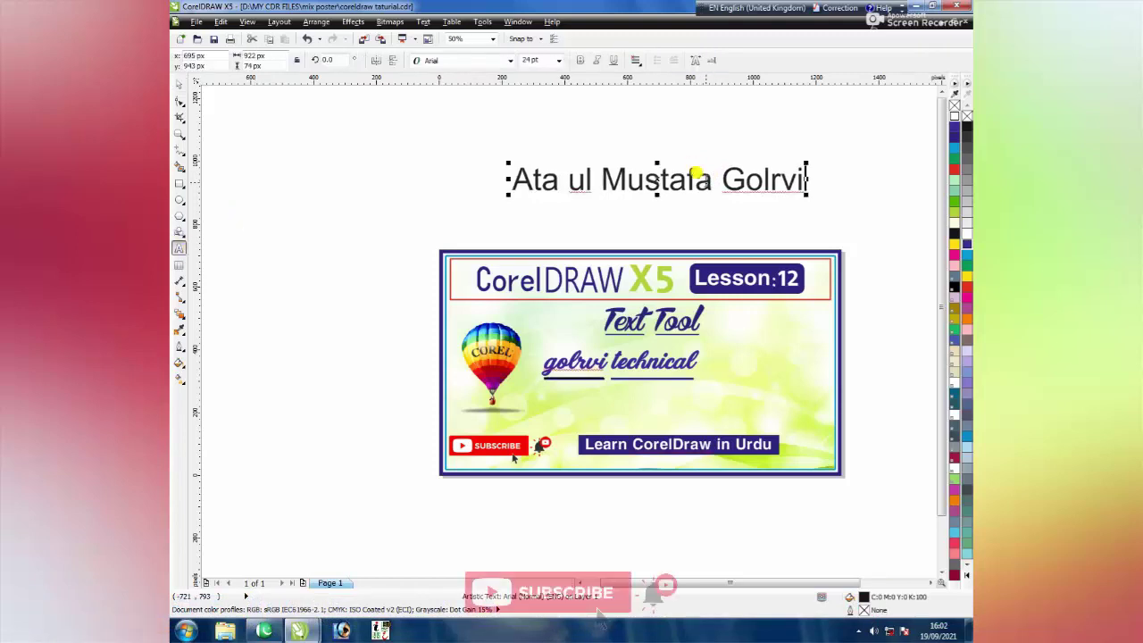
key("Return")
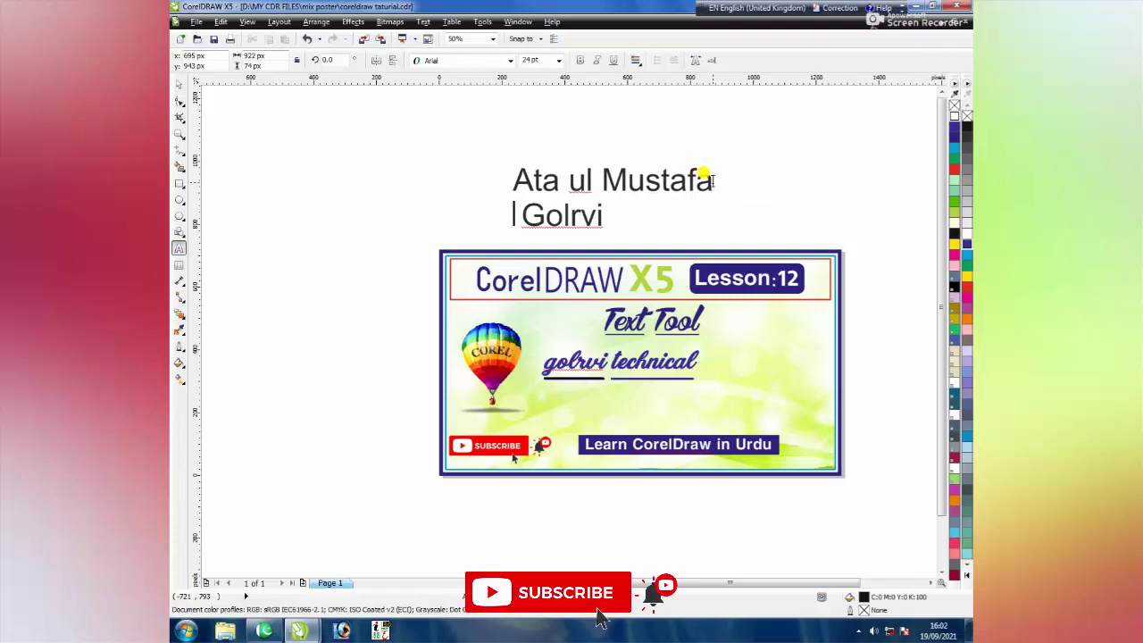
left_click(512, 215)
key("Delete")
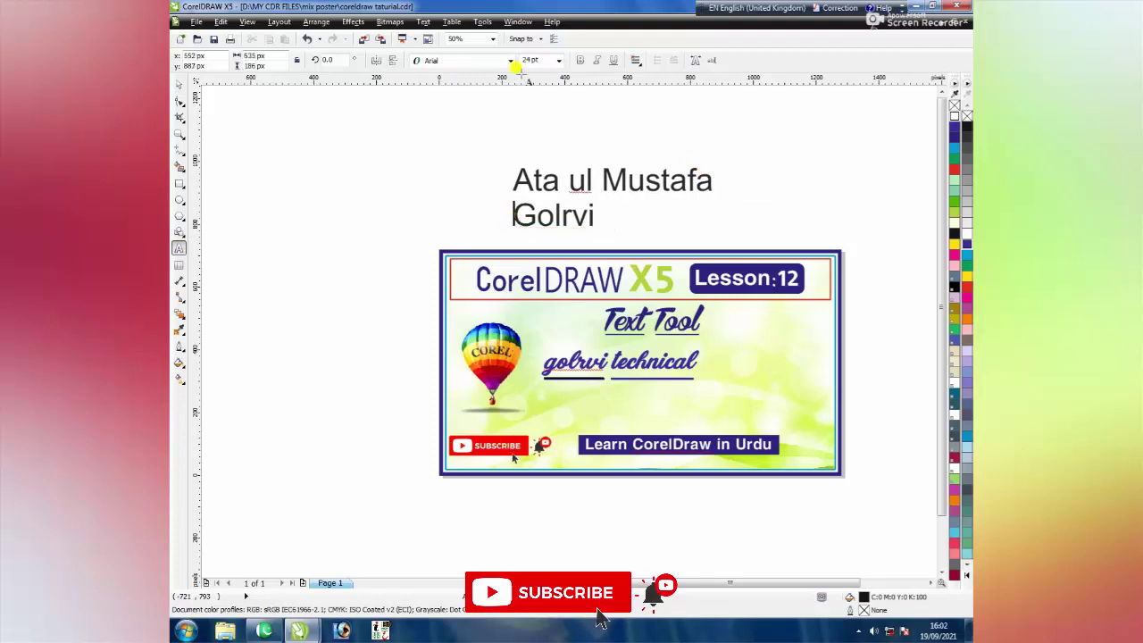
key("Escape")
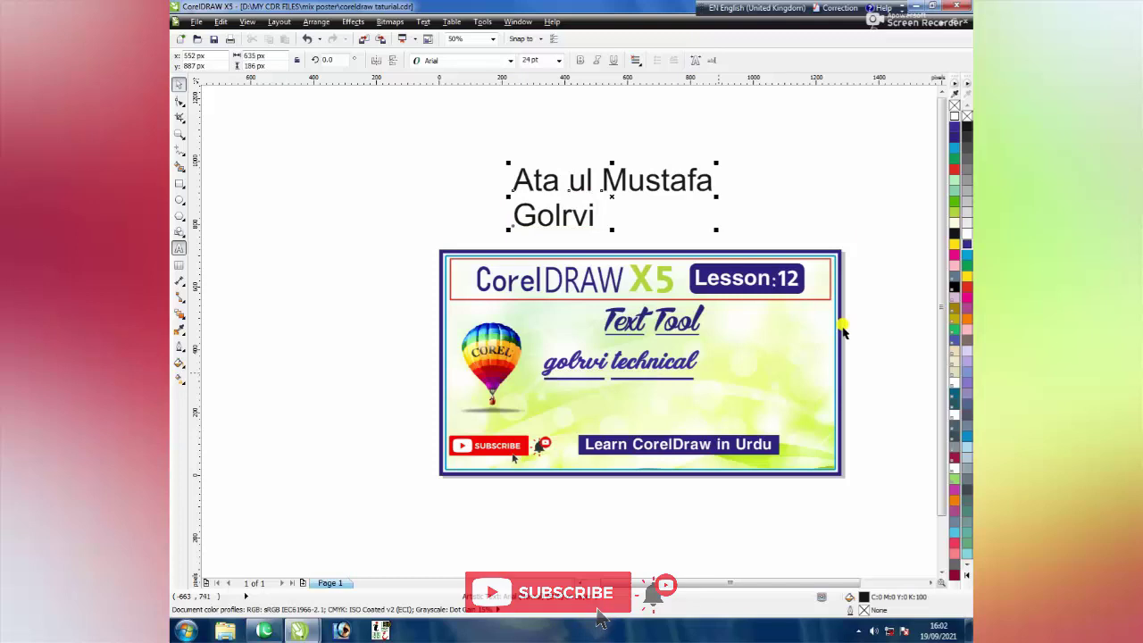
key("space")
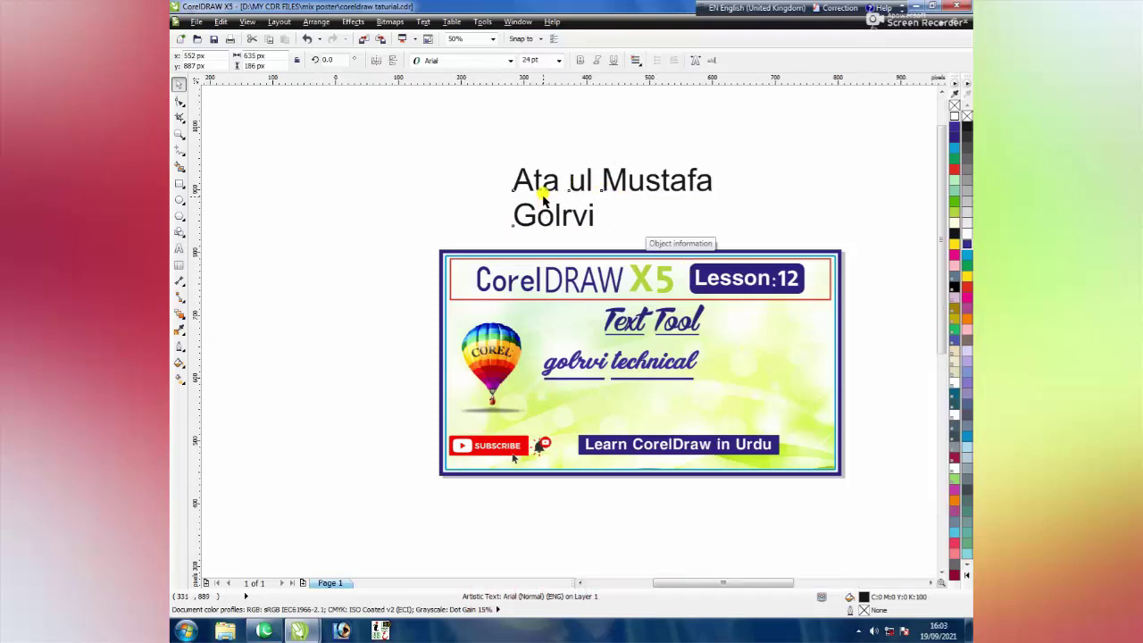
Move the two-line name text up and to the left above the banner
scroll(546, 203, "up", 2)
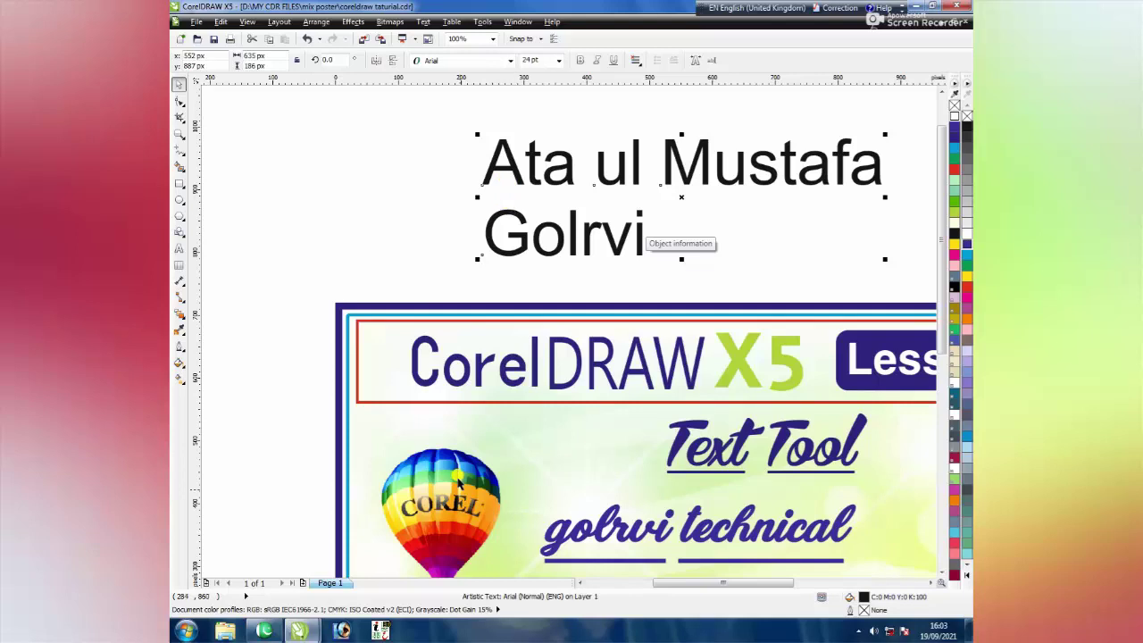
left_click(579, 230)
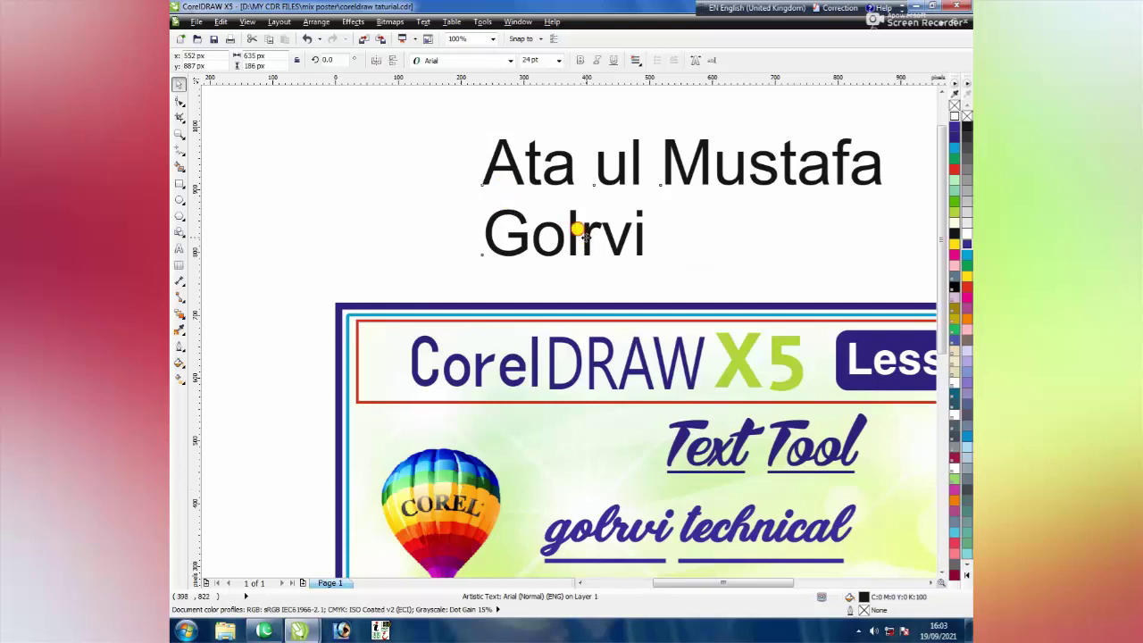
left_click_drag(578, 230, 500, 192)
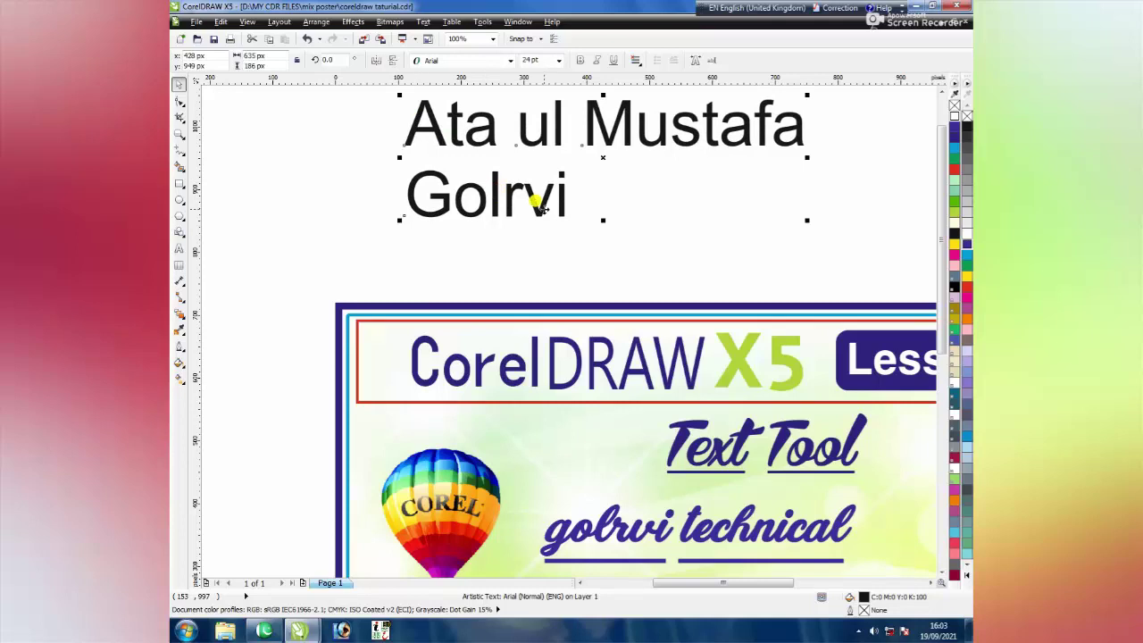
Increase the line spacing and fine-tune the character and word spacing of the name text
left_click(180, 102)
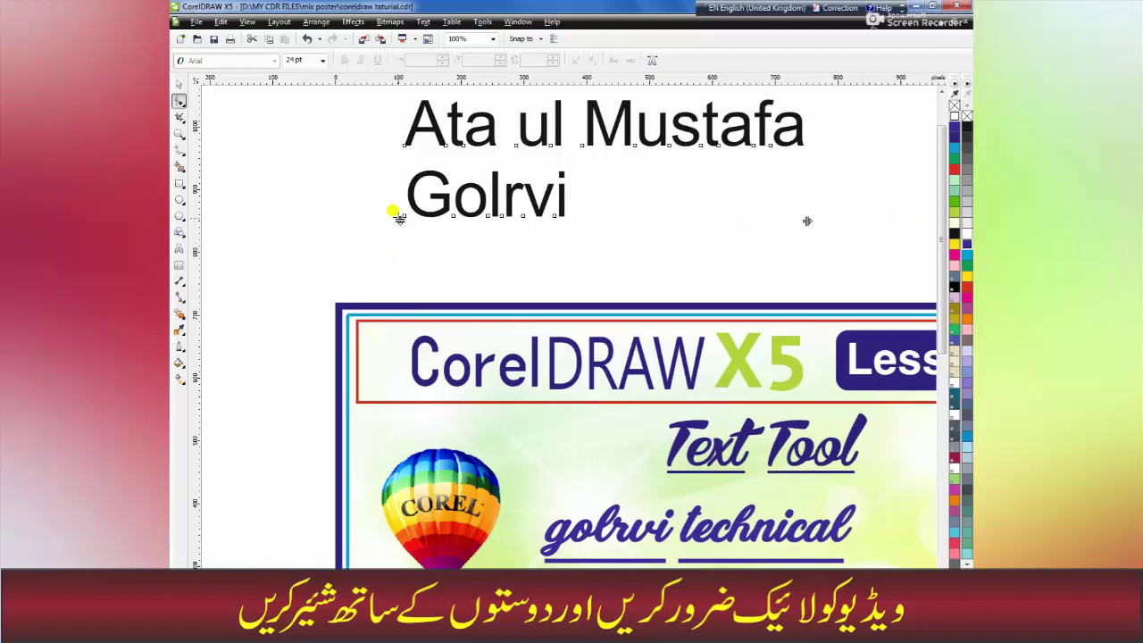
mouse_move(387, 211)
left_mouse_down()
mouse_move(388, 271)
mouse_move(400, 199)
left_mouse_up()
left_click_drag(806, 216, 862, 215)
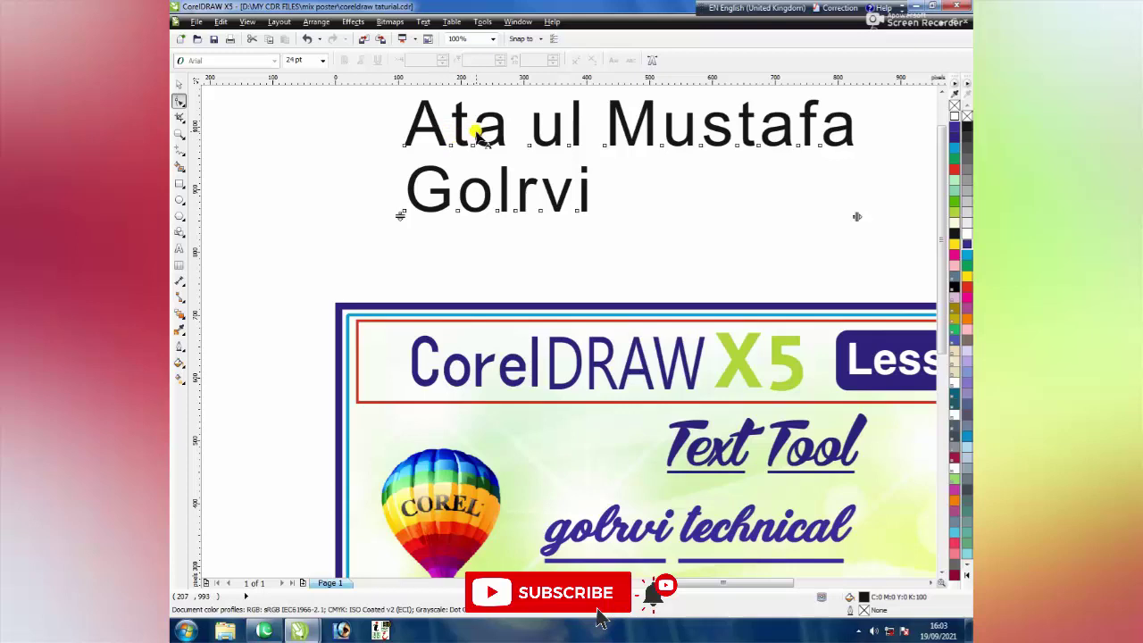
left_click_drag(856, 215, 785, 212)
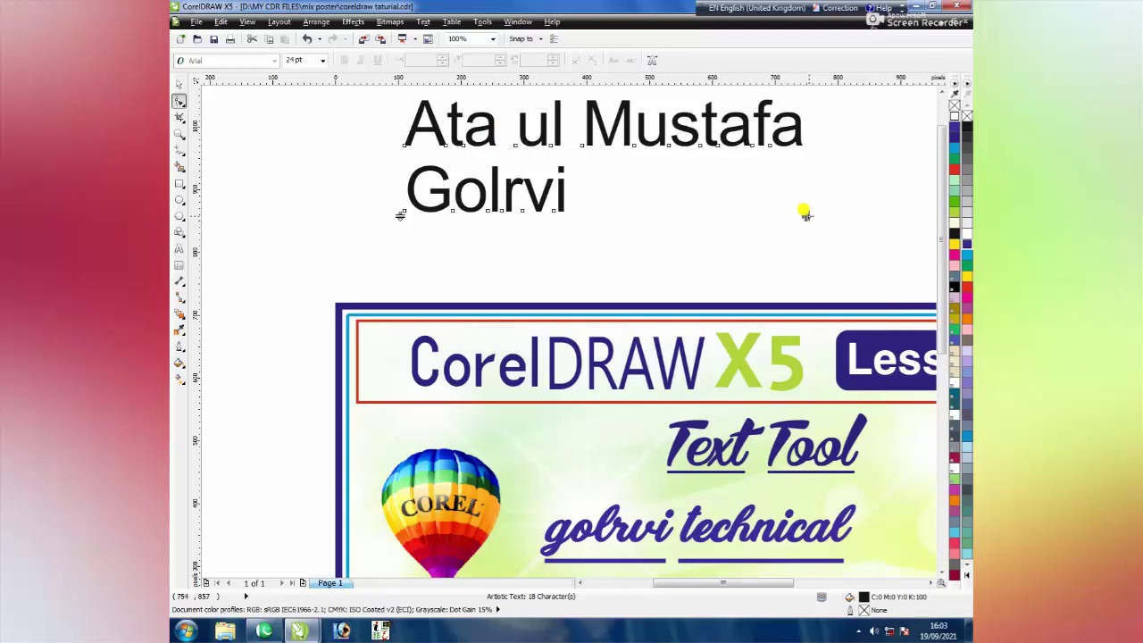
left_click_drag(805, 216, 792, 179)
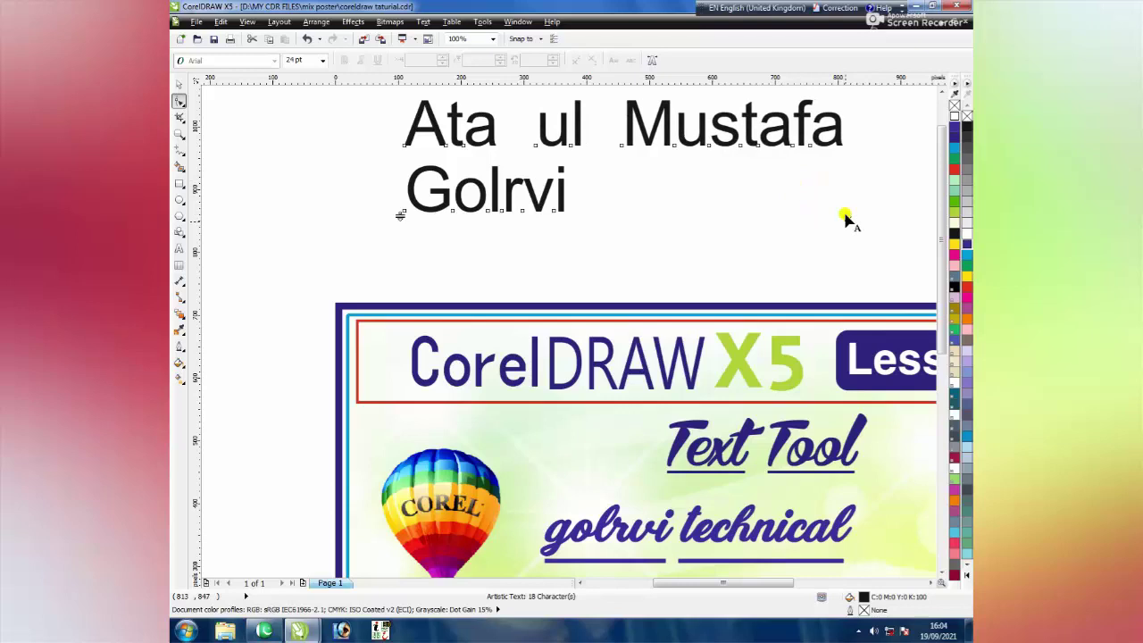
left_click_drag(845, 216, 801, 217)
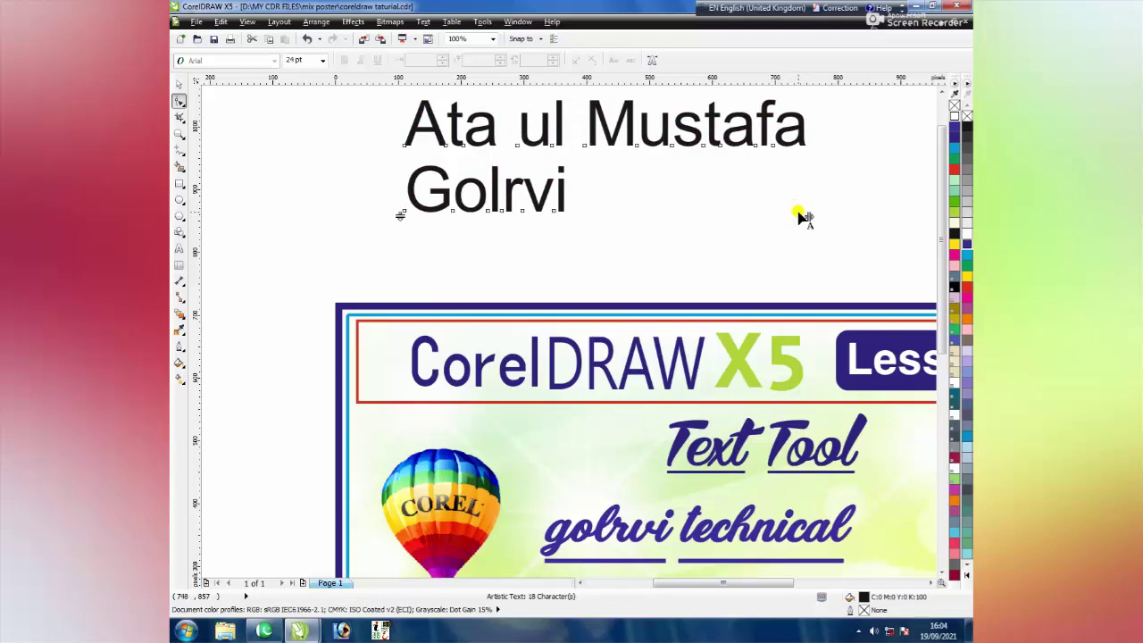
scroll(643, 243, "down", 2)
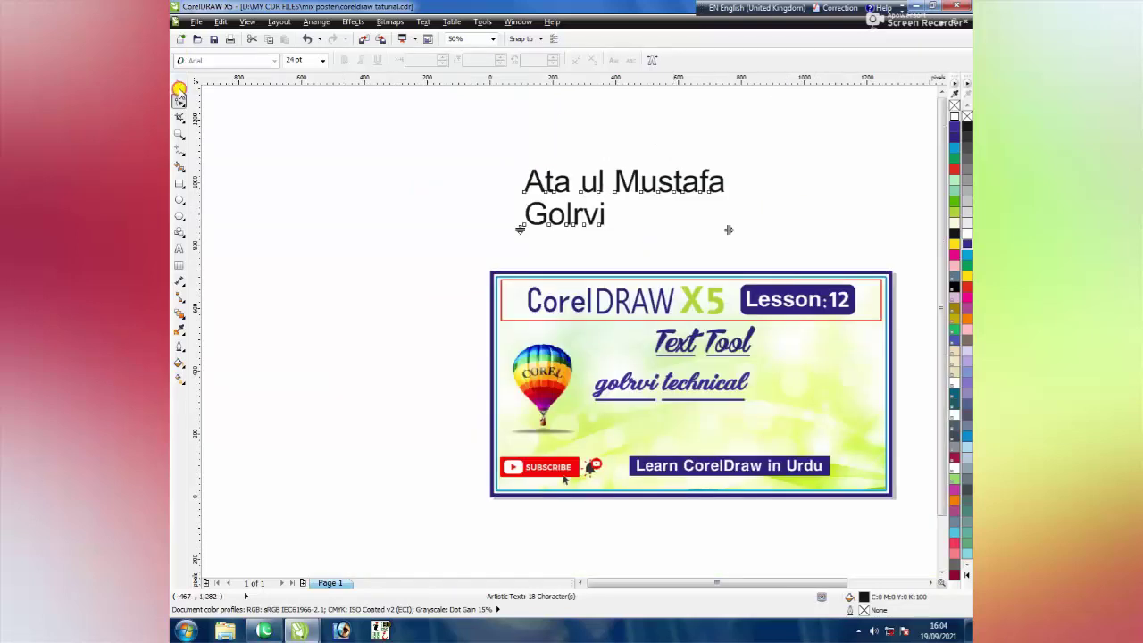
Shift the name text right and apply the Fondy Script font from the font list
left_click(178, 87)
left_click_drag(577, 178, 646, 183)
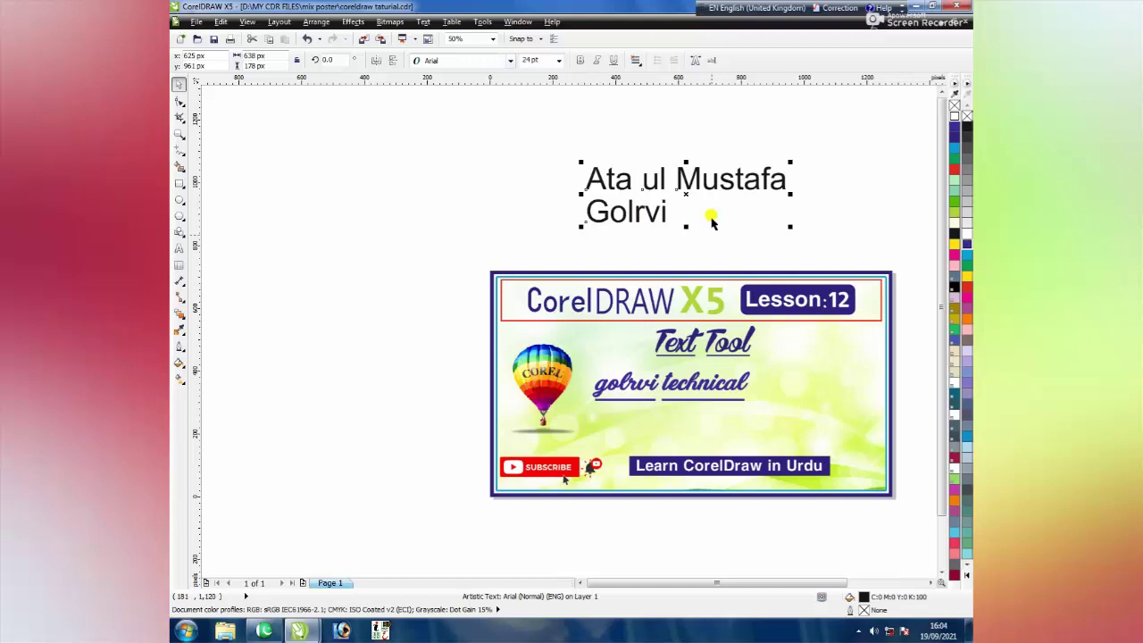
left_click(509, 59)
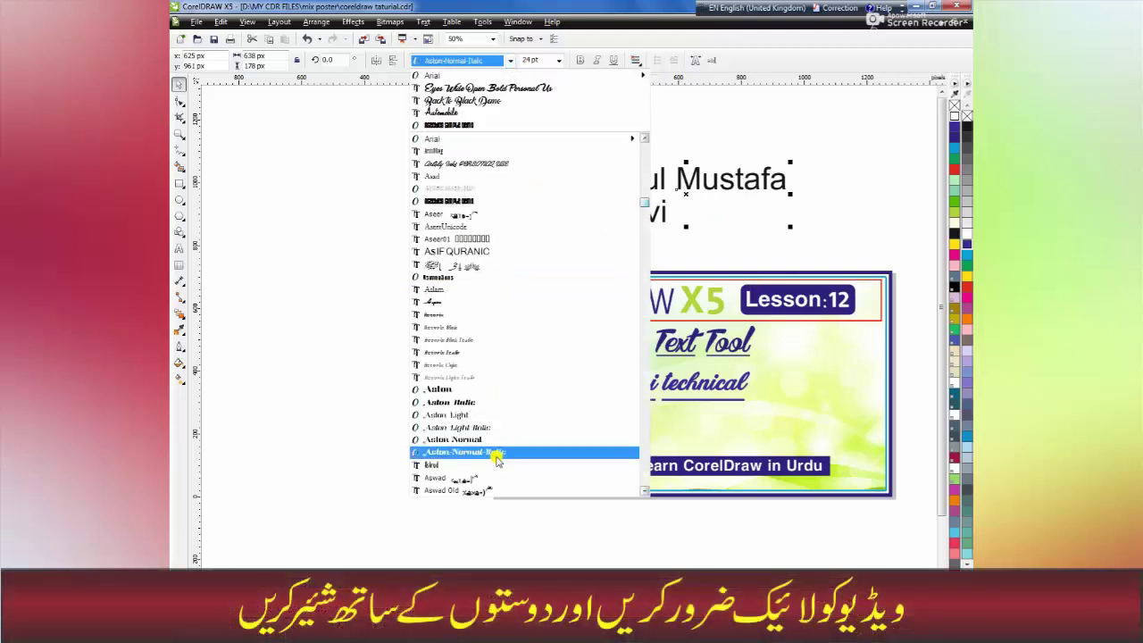
scroll(643, 490, "down", 8)
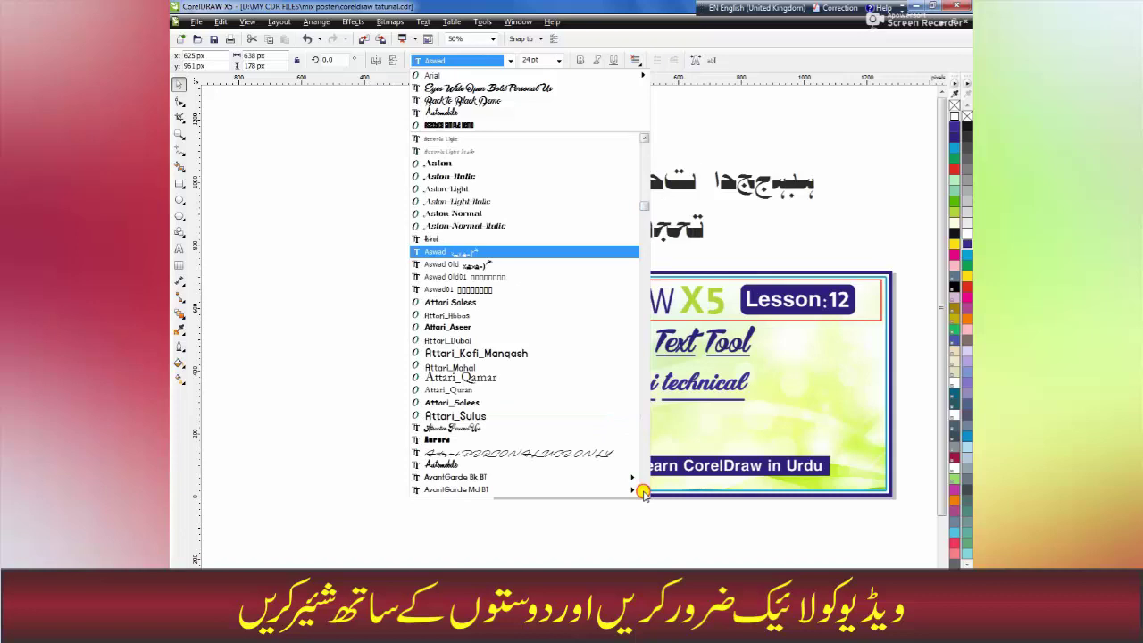
scroll(642, 490, "down", 8)
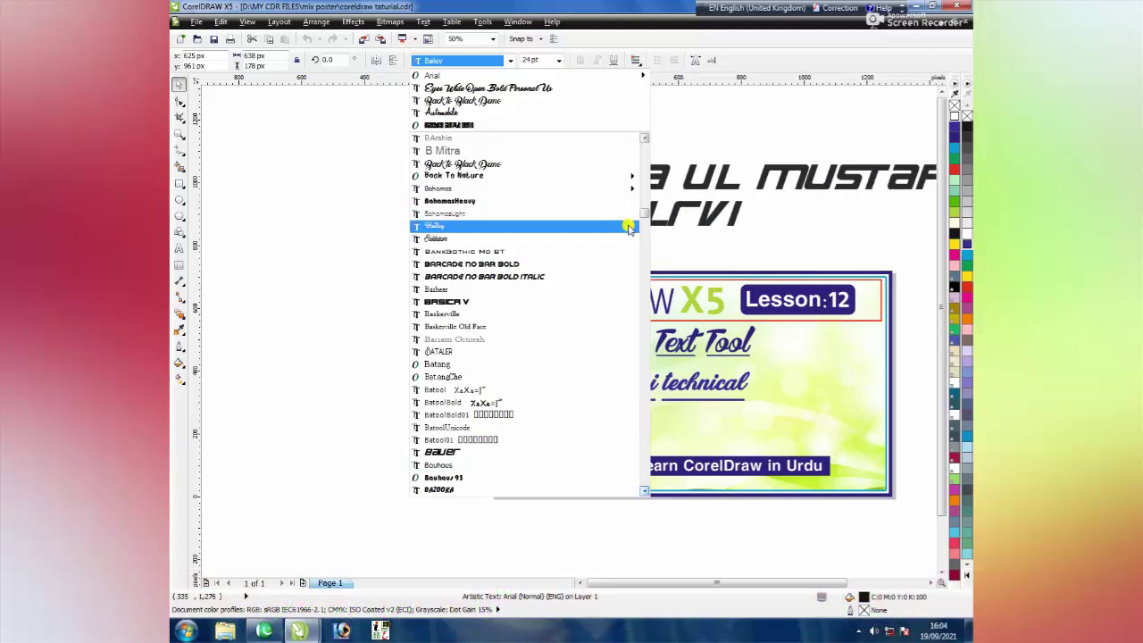
left_click_drag(643, 215, 644, 284)
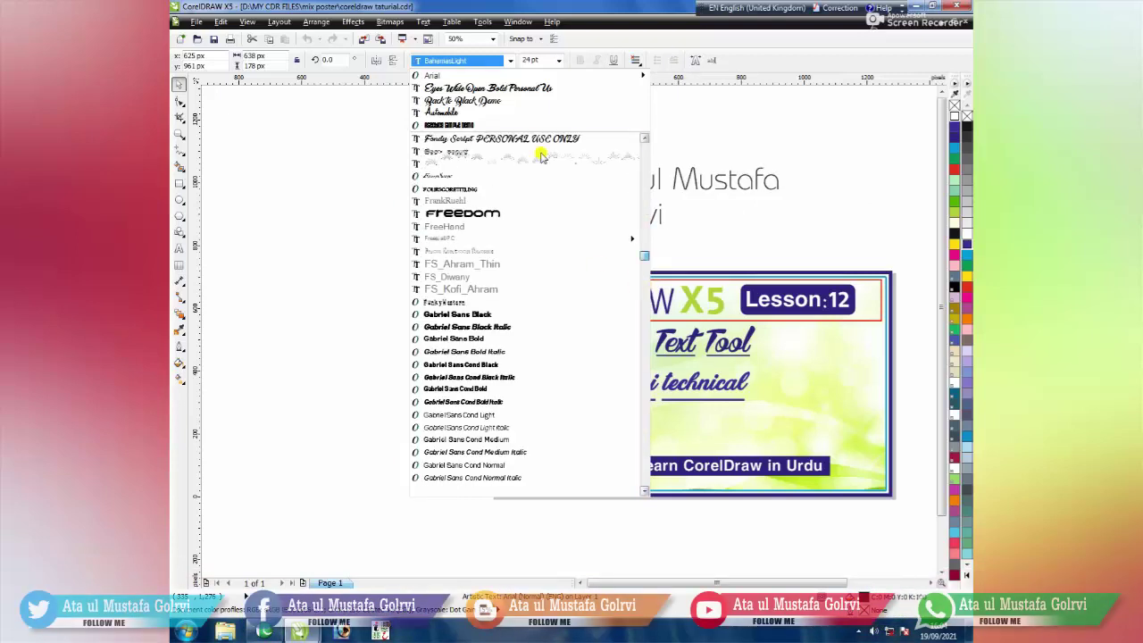
left_click(532, 138)
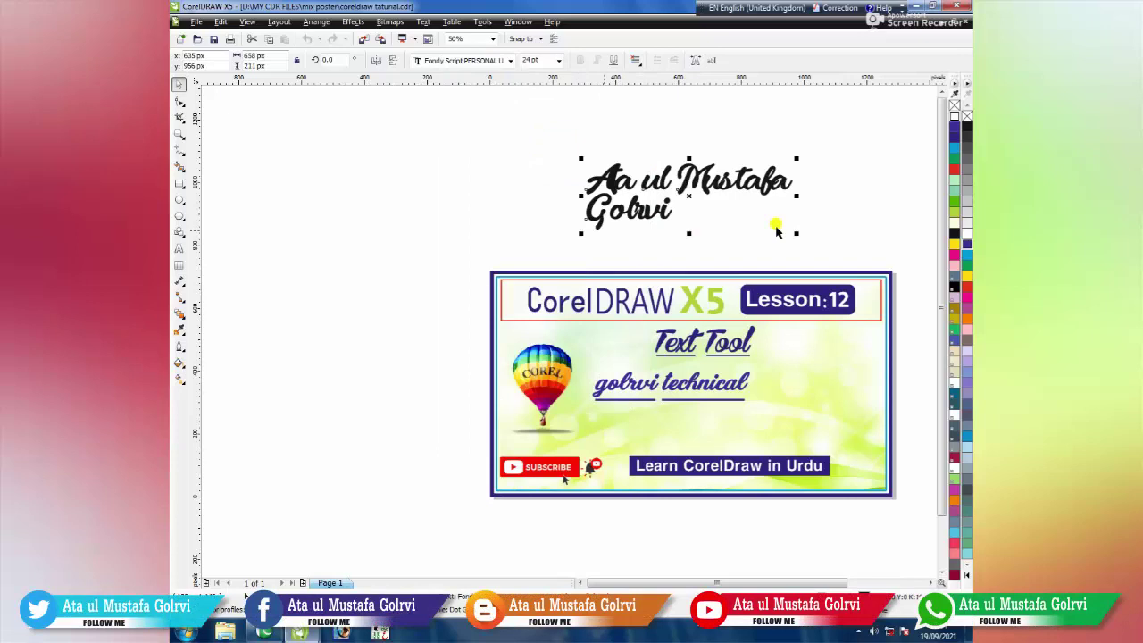
left_click(510, 61)
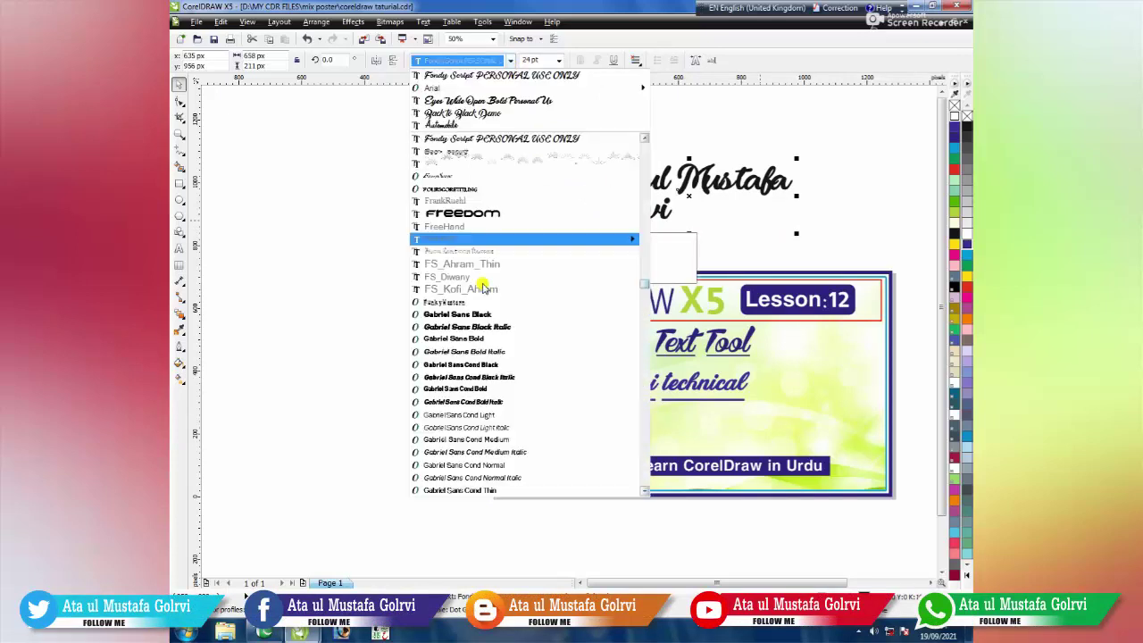
Apply Gabriel Sans Cond Black Italic, scale the name to about 17.4 pt, and place it in the banner below the heading
left_click(480, 377)
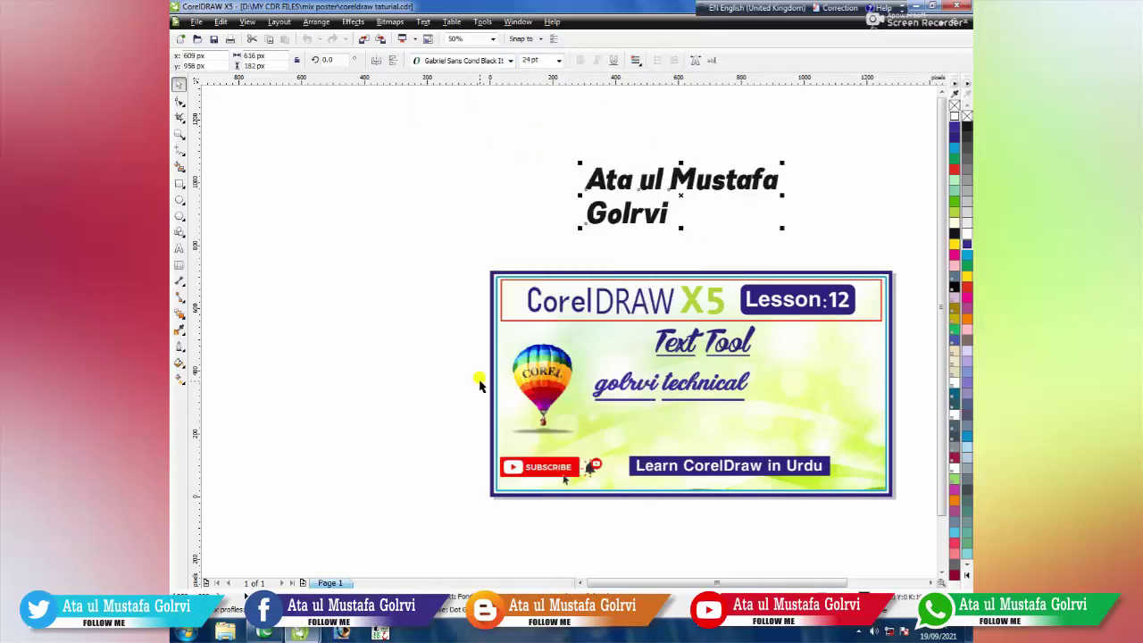
left_click_drag(783, 229, 825, 257)
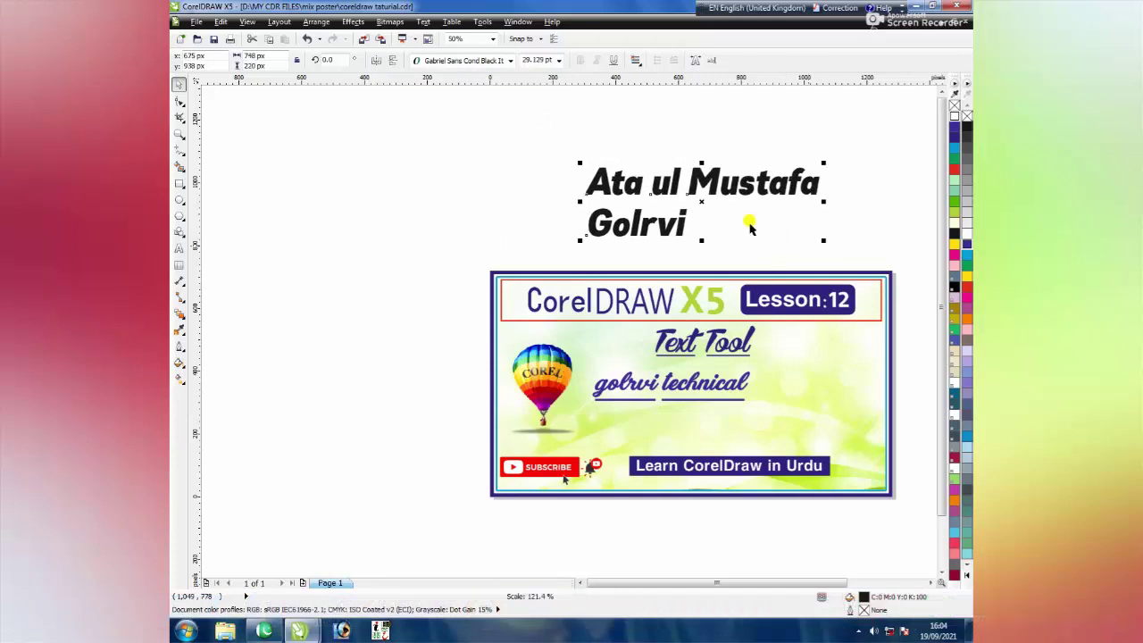
left_click_drag(701, 203, 708, 229)
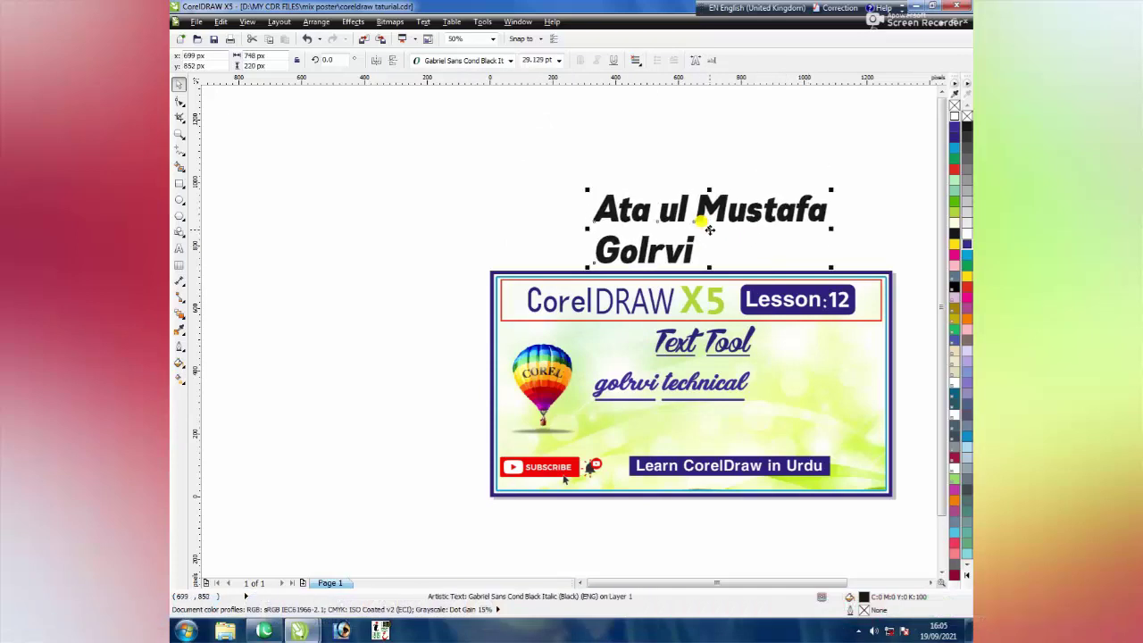
left_click_drag(829, 191, 755, 212)
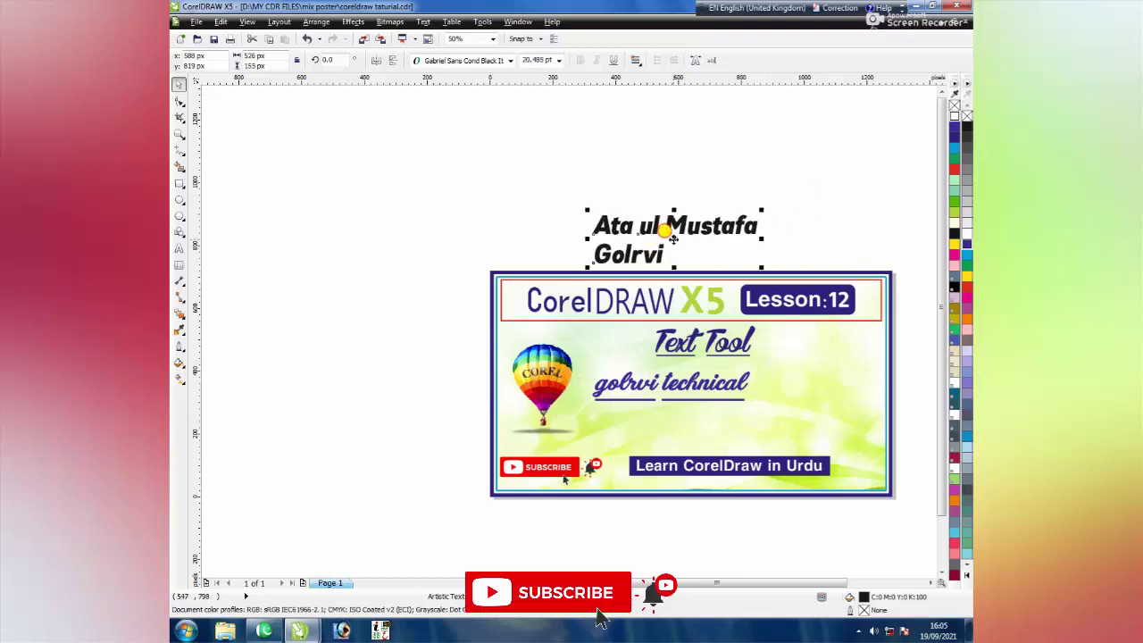
left_click_drag(650, 236, 721, 439)
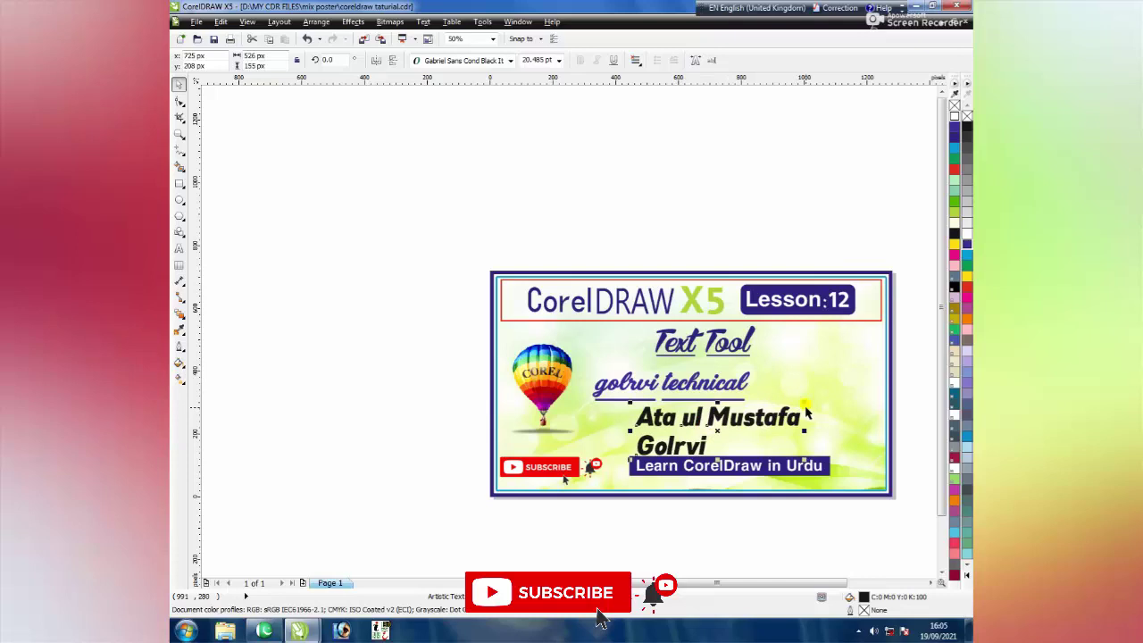
left_click_drag(800, 403, 724, 418)
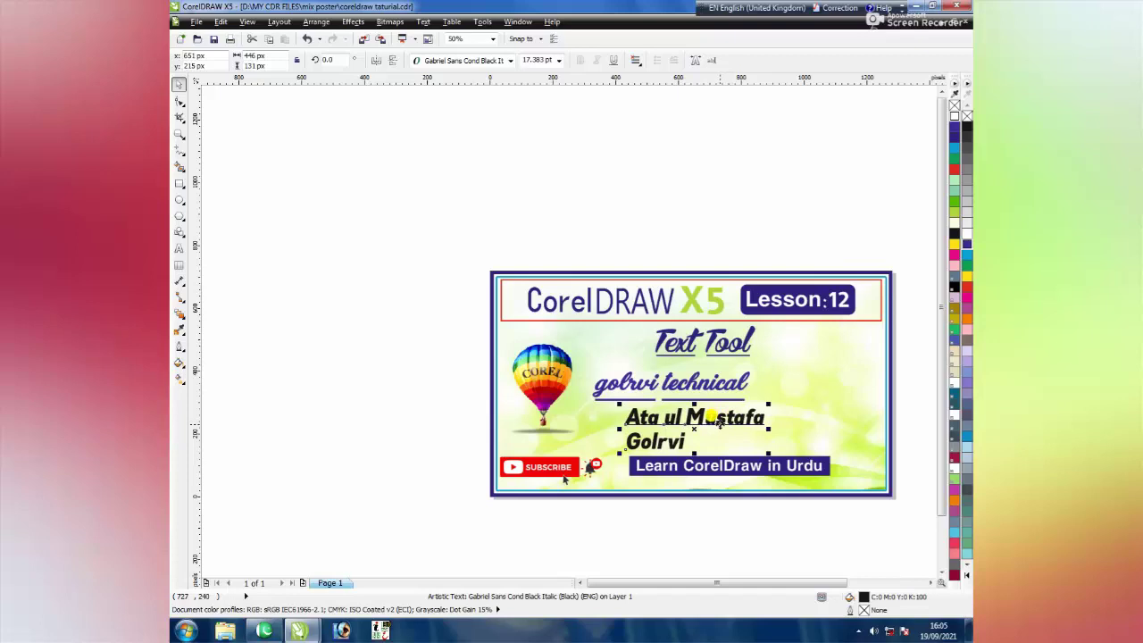